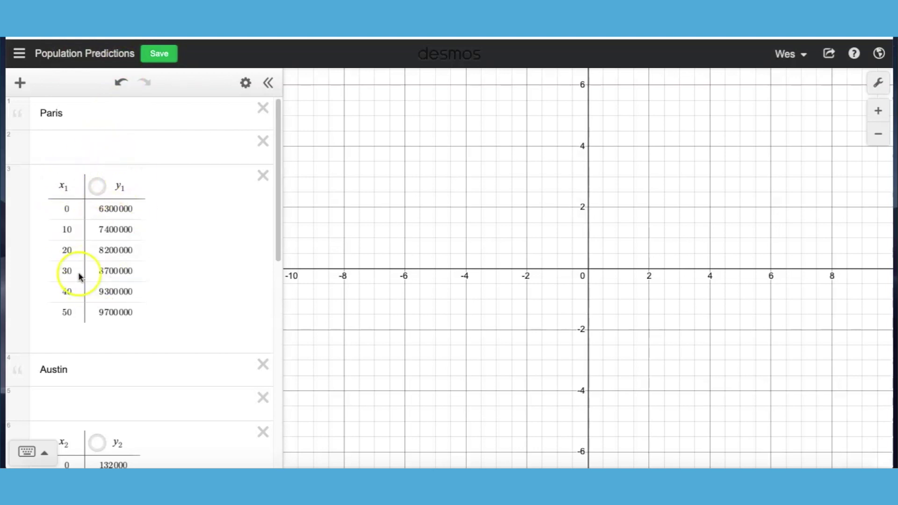
Step: Turn the blank row under the Paris note into a table, then delete that row
{"action": "left_click", "coordinate": [71, 147]}
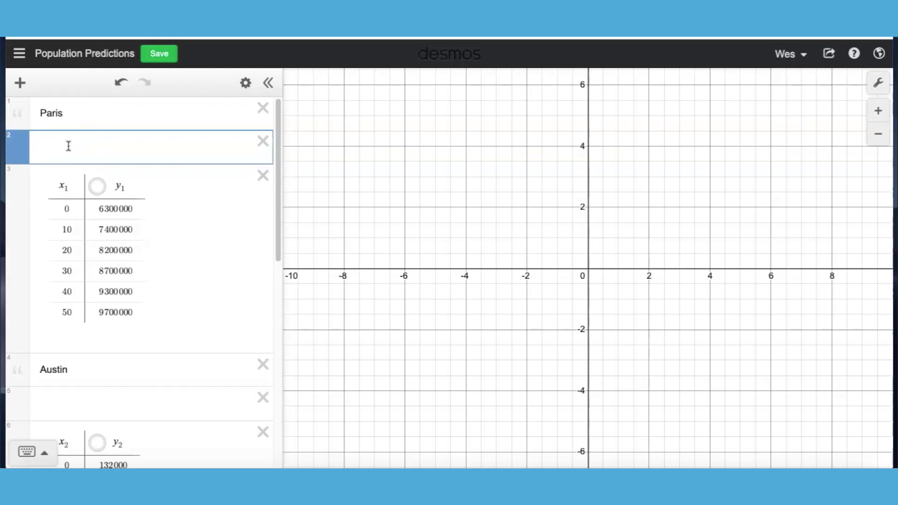
{"action": "left_click", "coordinate": [20, 85]}
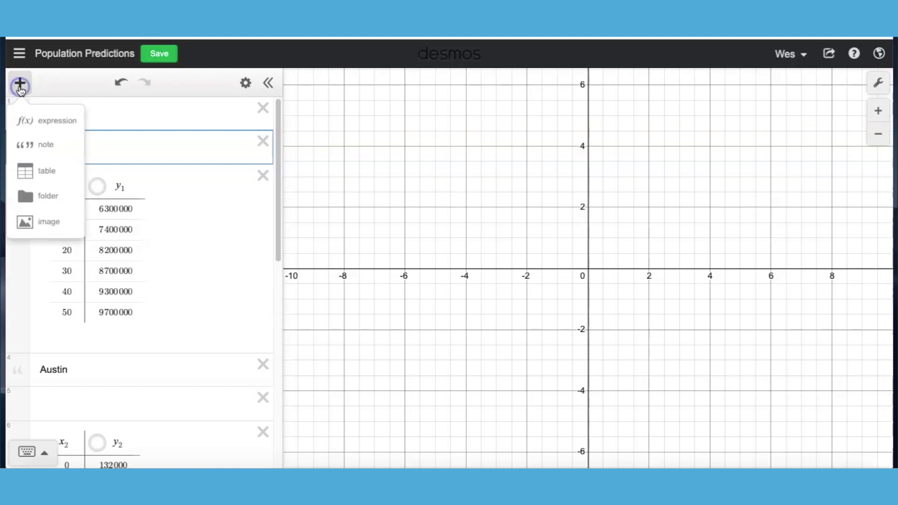
{"action": "left_click", "coordinate": [129, 142]}
{"action": "type", "text": "table"}
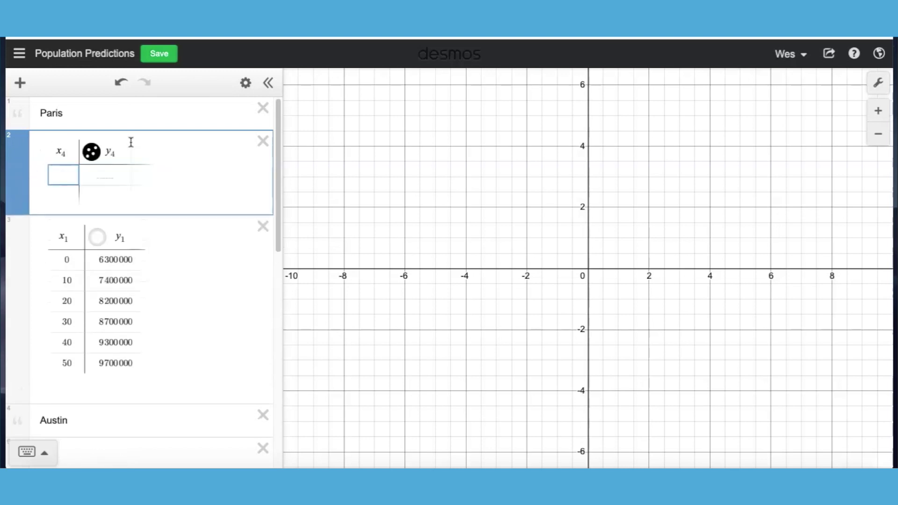
{"action": "left_click", "coordinate": [254, 141]}
{"action": "left_click", "coordinate": [262, 141]}
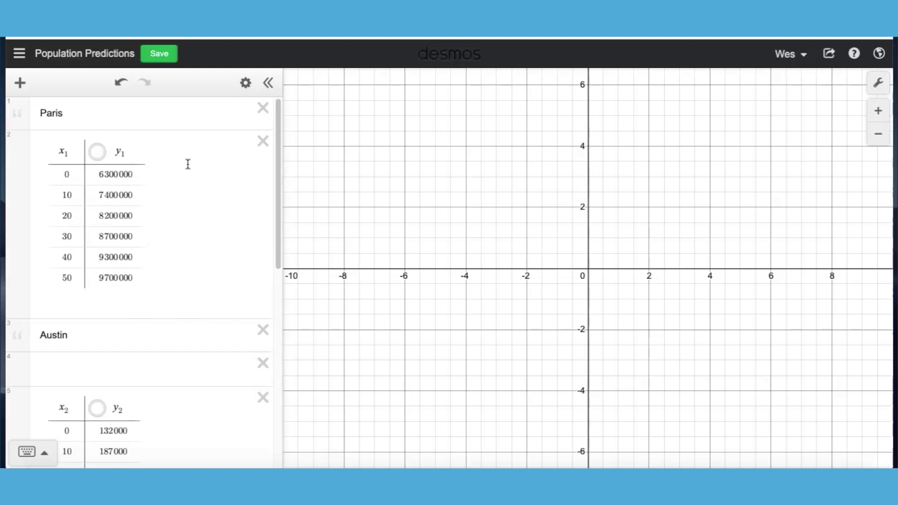
Step: Select the Paris table's y1 column and enable its point-plot icon
{"action": "left_click", "coordinate": [67, 173]}
{"action": "left_click", "coordinate": [98, 155]}
{"action": "left_click", "coordinate": [69, 173]}
{"action": "left_click_drag", "start_coordinate": [70, 181], "coordinate": [72, 206]}
{"action": "left_click", "coordinate": [98, 154]}
Step: Leave the six Paris population points shown and zoom the graph to fit them
{"action": "left_click", "coordinate": [99, 156]}
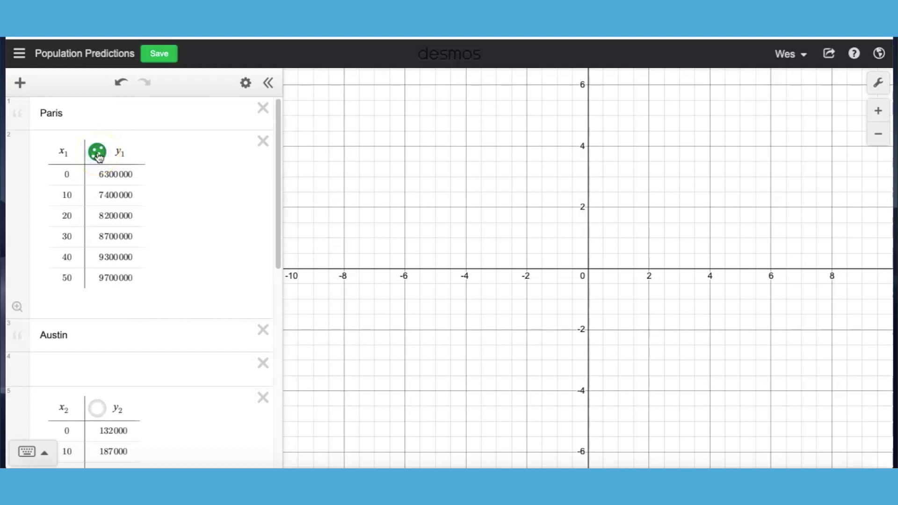
{"action": "left_click", "coordinate": [98, 155]}
{"action": "left_click", "coordinate": [98, 154]}
{"action": "left_click", "coordinate": [98, 154]}
{"action": "left_click", "coordinate": [98, 154]}
{"action": "left_click", "coordinate": [98, 155]}
{"action": "left_click", "coordinate": [98, 155]}
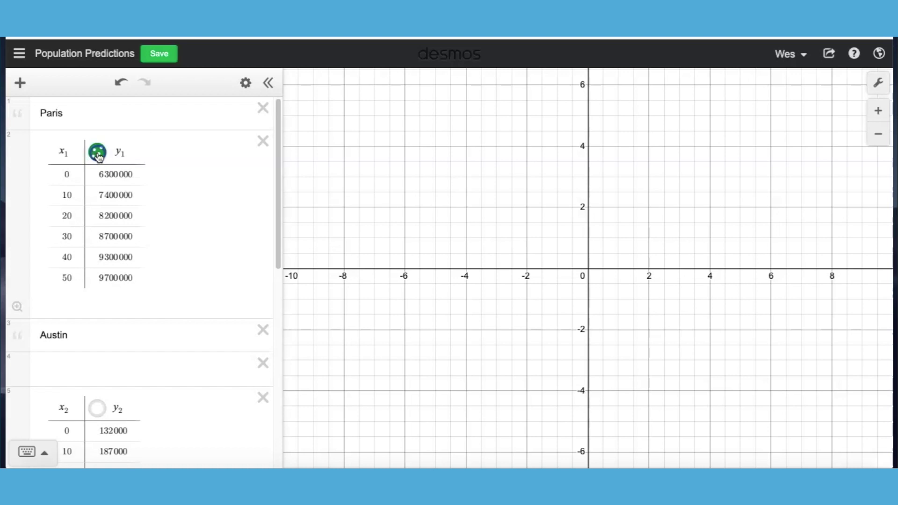
{"action": "left_click", "coordinate": [17, 307]}
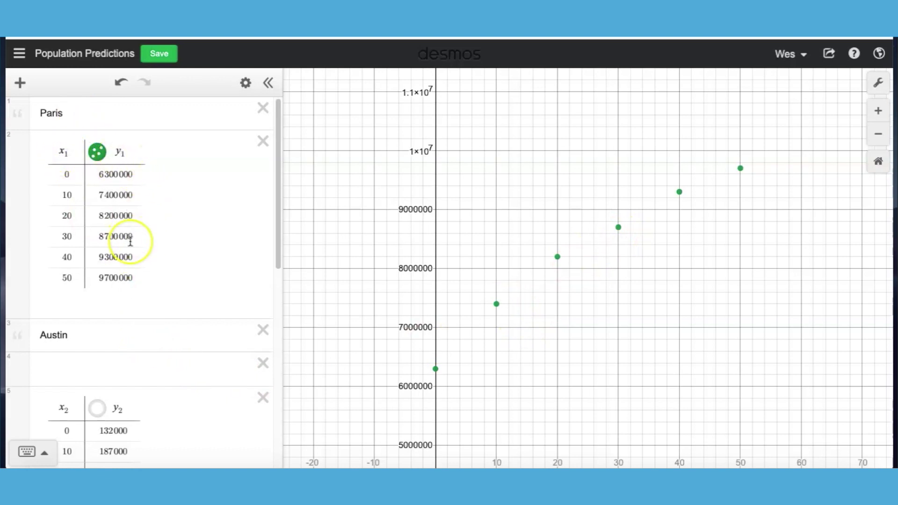
Step: Select the Paris table and open the add-item menu
{"action": "scroll", "coordinate": [132, 240], "scroll_direction": "down", "scroll_amount": 2}
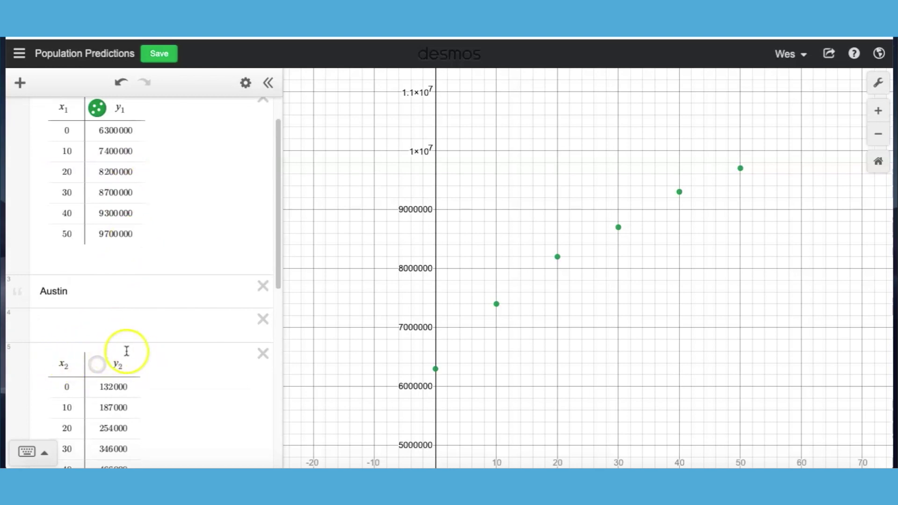
{"action": "scroll", "coordinate": [116, 318], "scroll_direction": "up", "scroll_amount": 2}
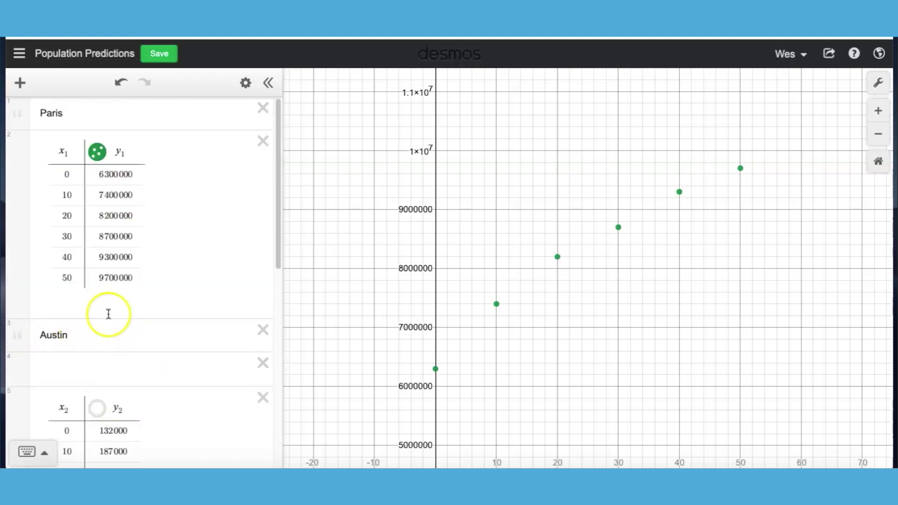
{"action": "left_click", "coordinate": [168, 284]}
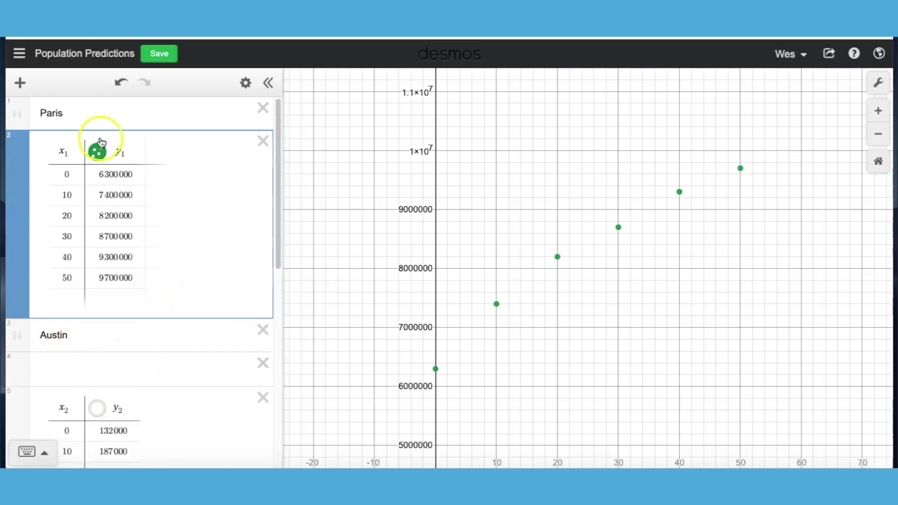
{"action": "left_click", "coordinate": [21, 88]}
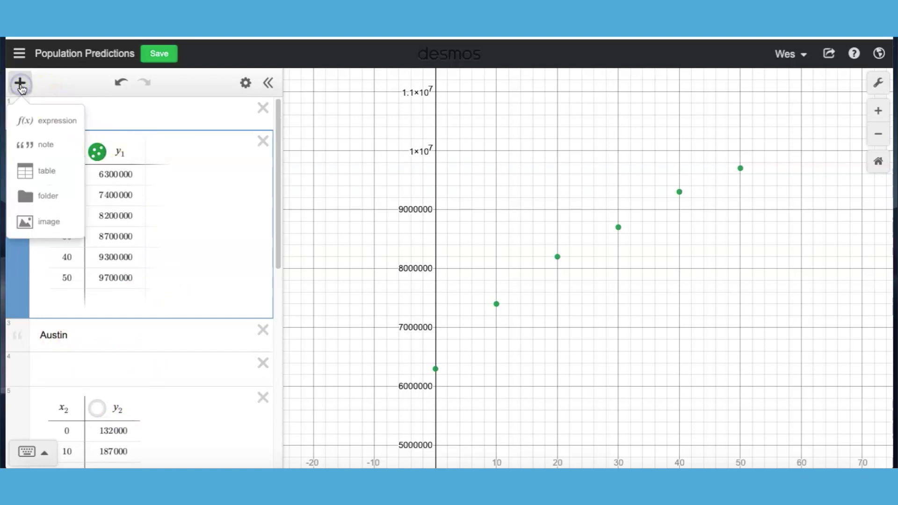
Step: Add an expression below the Paris table with the regression y1 ~ mx1, giving m = 8.2667×10^6
{"action": "left_click", "coordinate": [45, 118]}
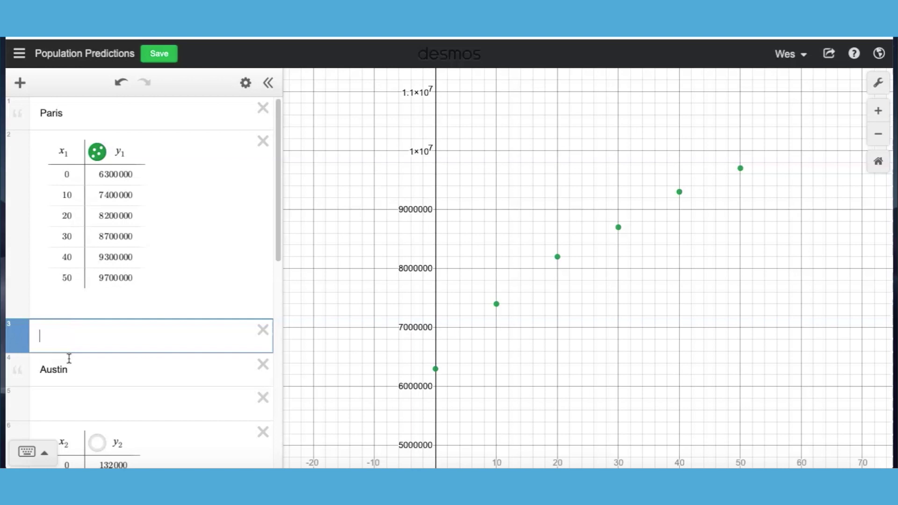
{"action": "type", "text": "y"}
{"action": "type", "text": "1"}
{"action": "left_click", "coordinate": [94, 340]}
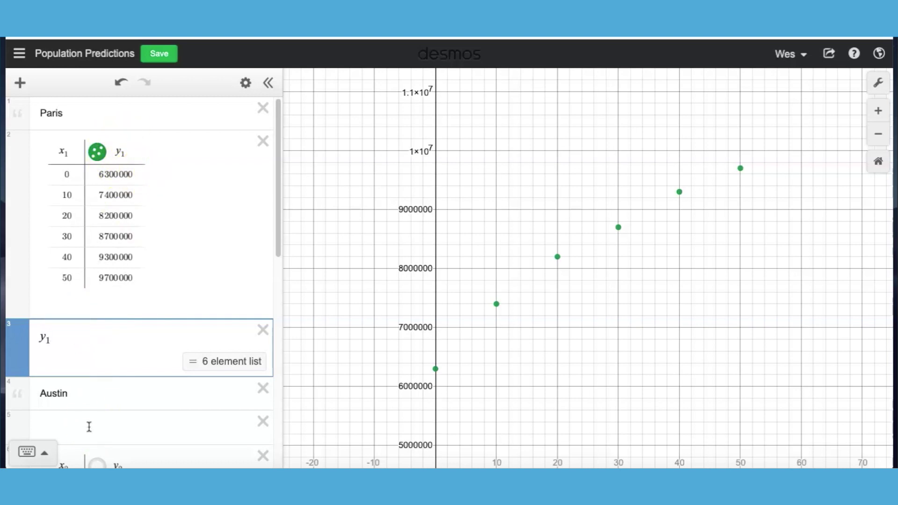
{"action": "type", "text": "~"}
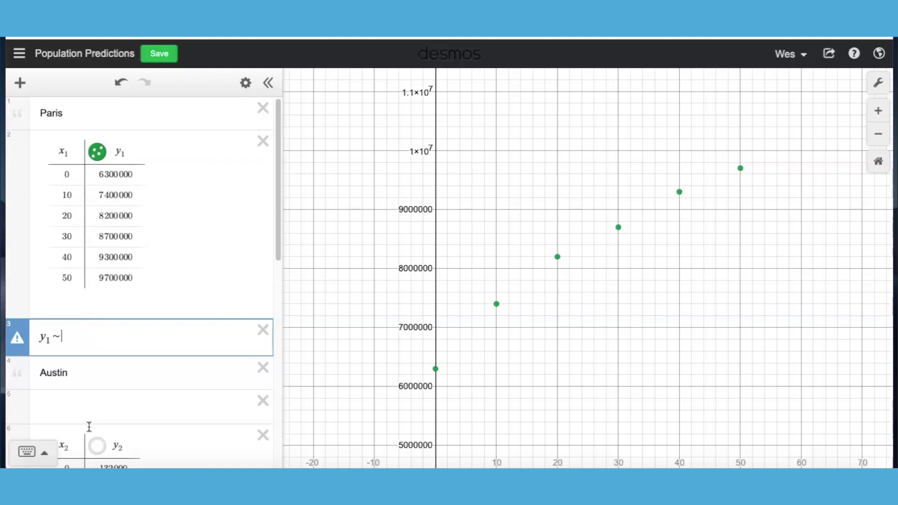
{"action": "type", "text": "m"}
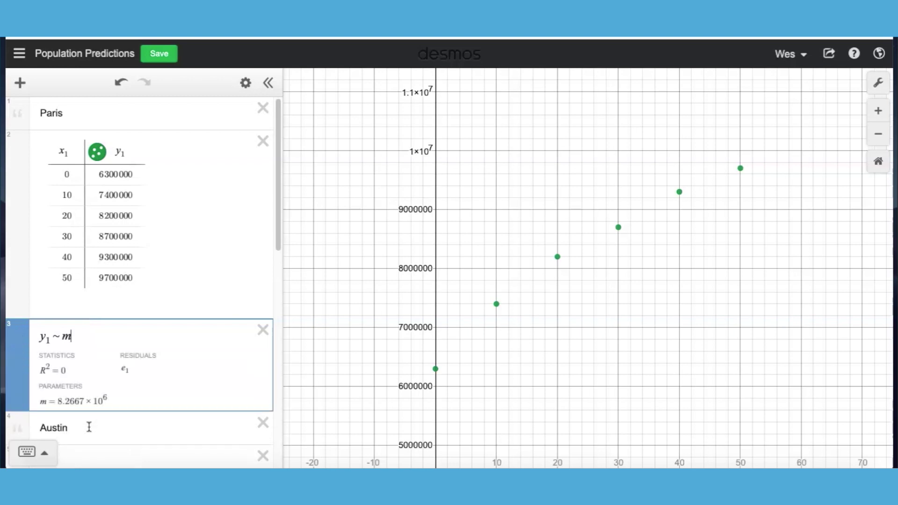
{"action": "type", "text": "x"}
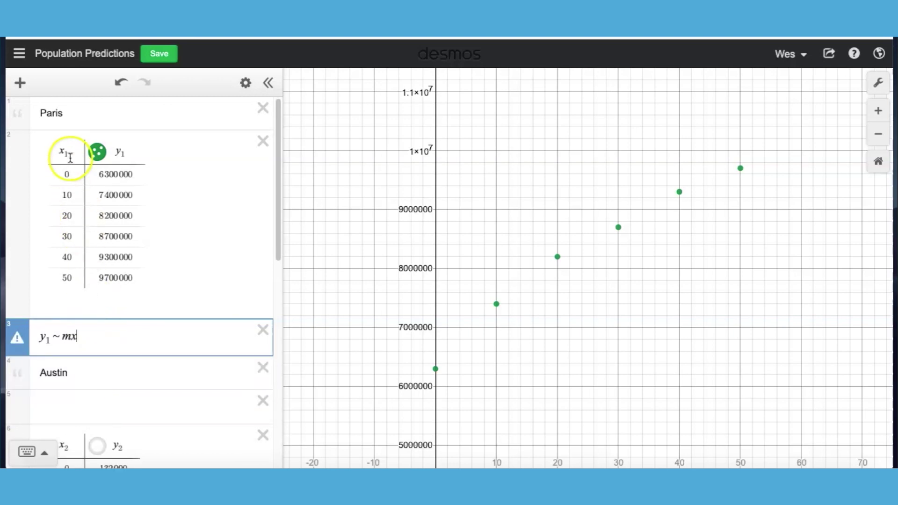
{"action": "type", "text": "1"}
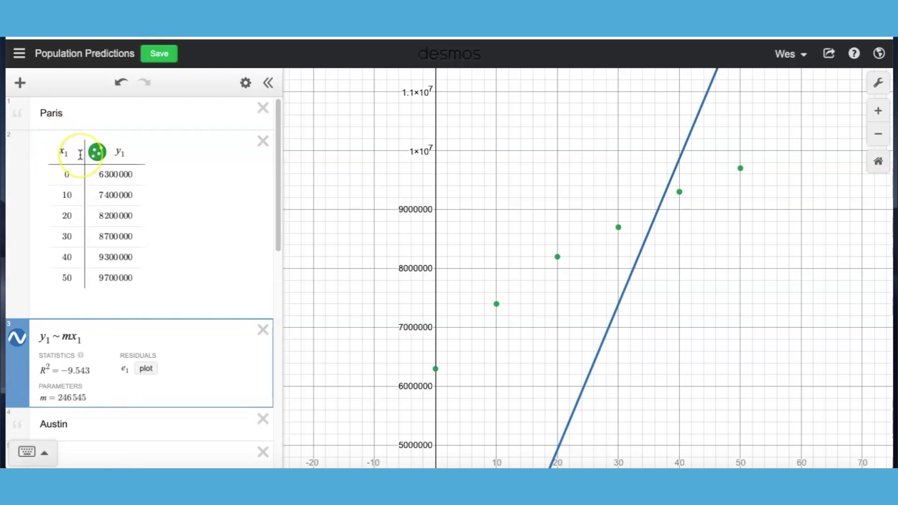
Step: Append + b to make the regression y1 ~ mx1 + b, with m = 66285.7 and r² = 0.9692
{"action": "type", "text": "+b"}
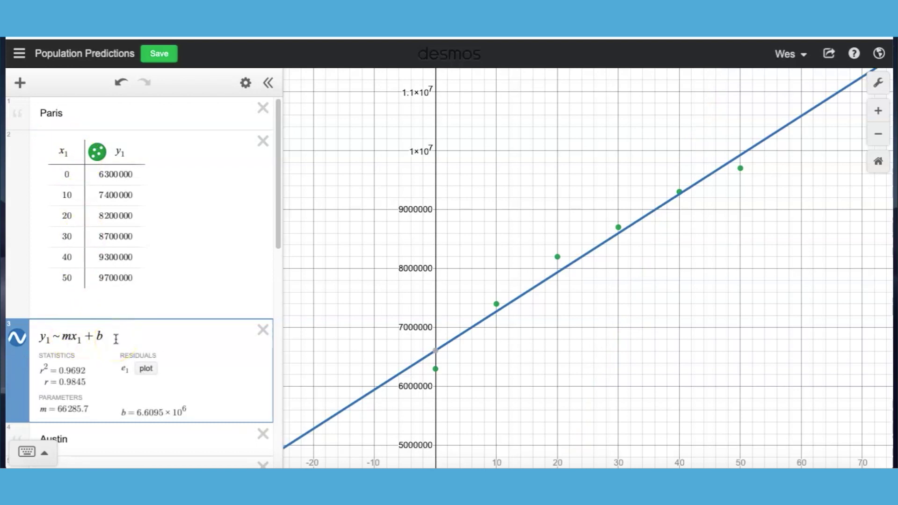
{"action": "left_click", "coordinate": [131, 345]}
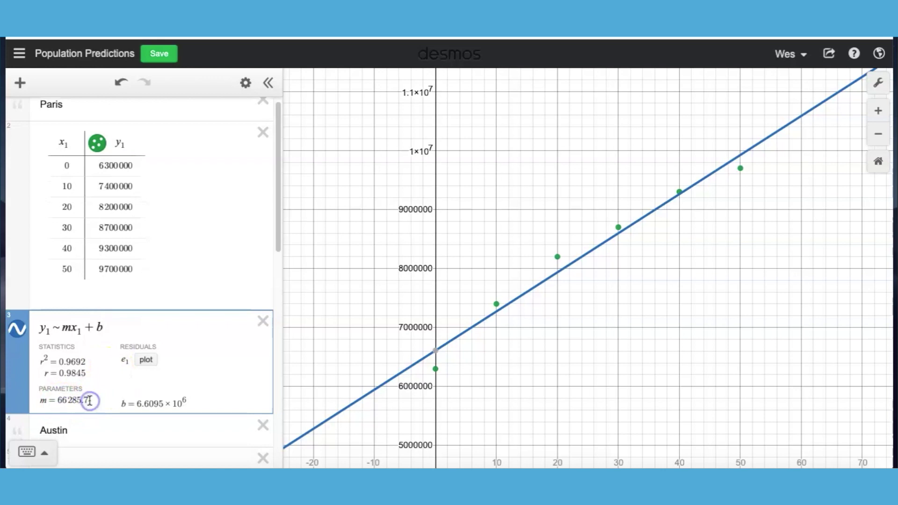
{"action": "left_click", "coordinate": [138, 403]}
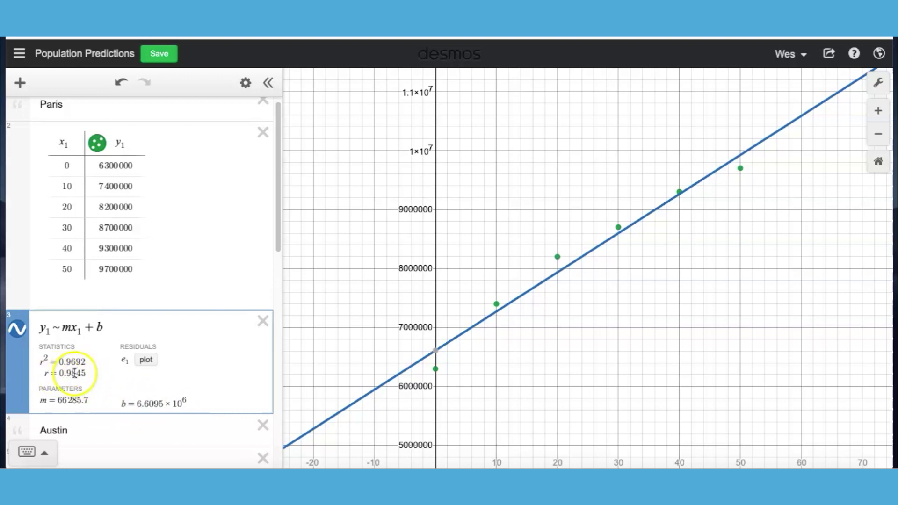
{"action": "left_click", "coordinate": [146, 361]}
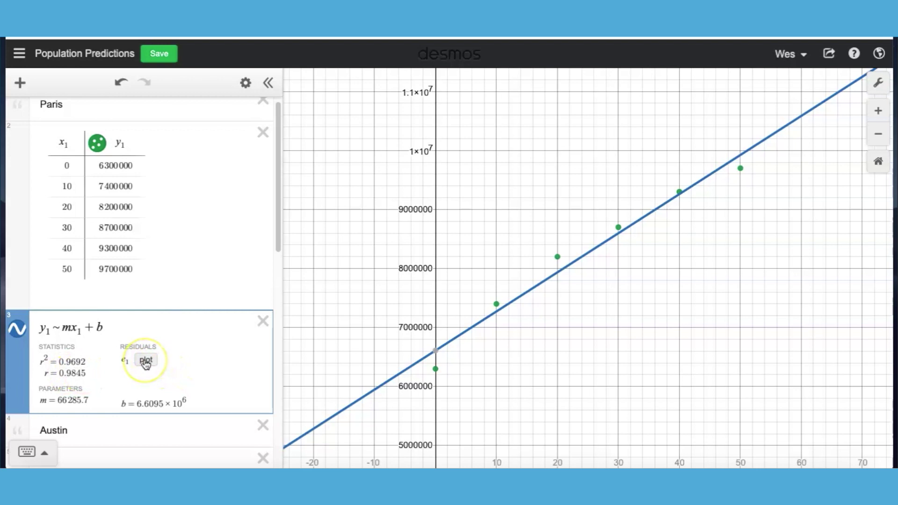
Step: Add the e1 residuals column and preview its points, then show the Paris points and fitted line again
{"action": "left_click", "coordinate": [145, 361]}
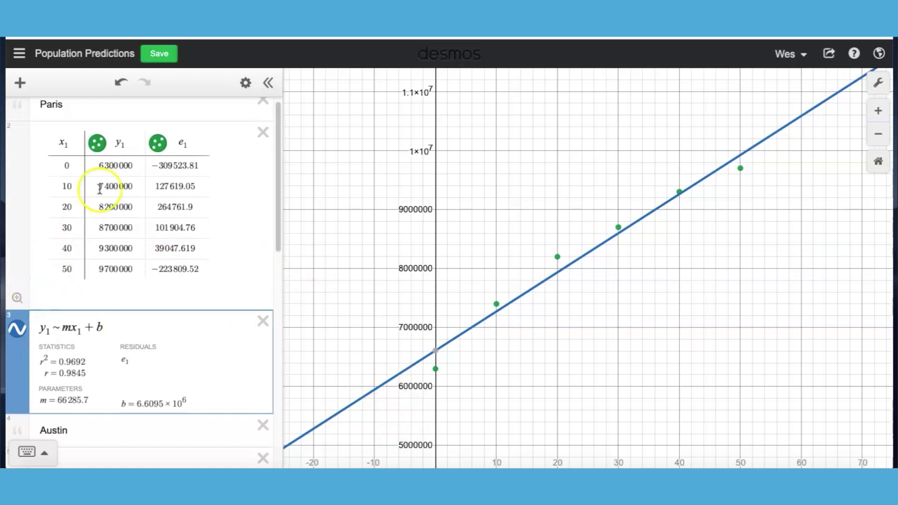
{"action": "left_click", "coordinate": [98, 143]}
{"action": "left_click", "coordinate": [17, 298]}
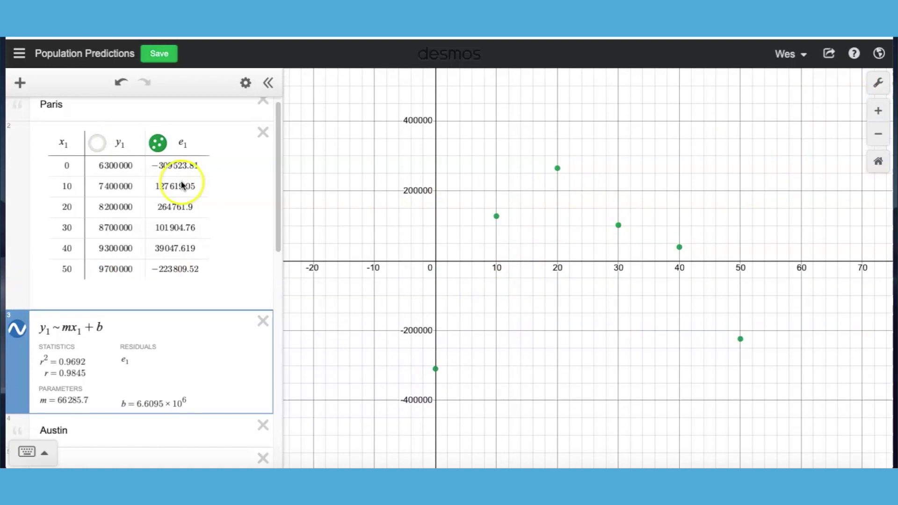
{"action": "left_click", "coordinate": [160, 146]}
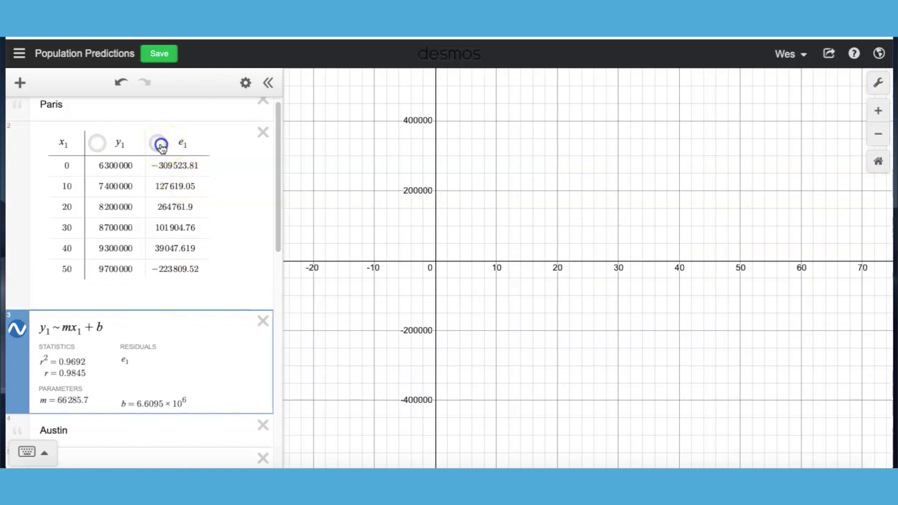
{"action": "left_click", "coordinate": [98, 147]}
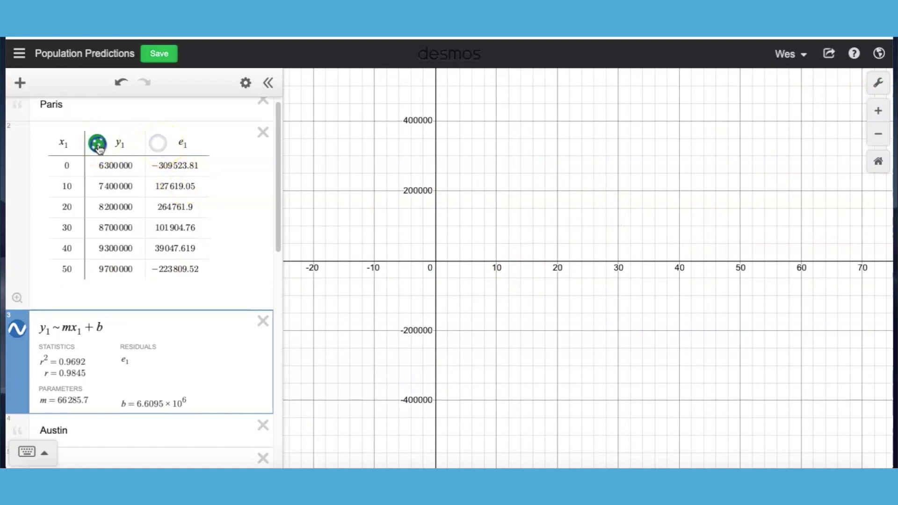
{"action": "left_click", "coordinate": [18, 297]}
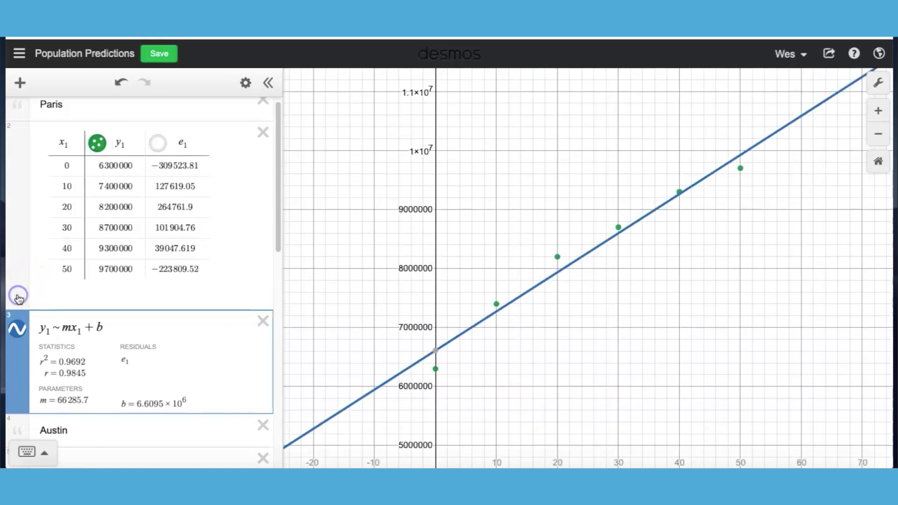
{"action": "left_click", "coordinate": [124, 325]}
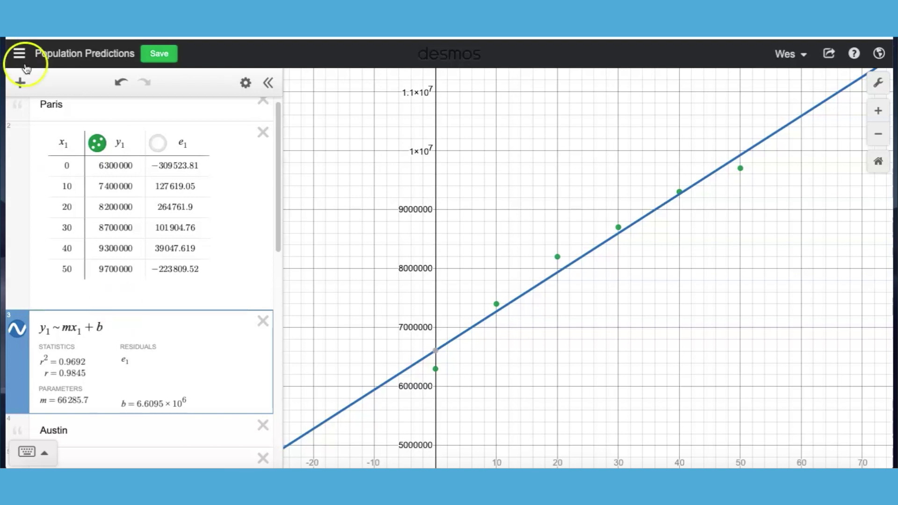
Step: Add the exponential regression y1 ~ a·b^x1 (R² = 0.9475) and hide the linear fit line
{"action": "left_click", "coordinate": [19, 83]}
{"action": "left_click", "coordinate": [32, 126]}
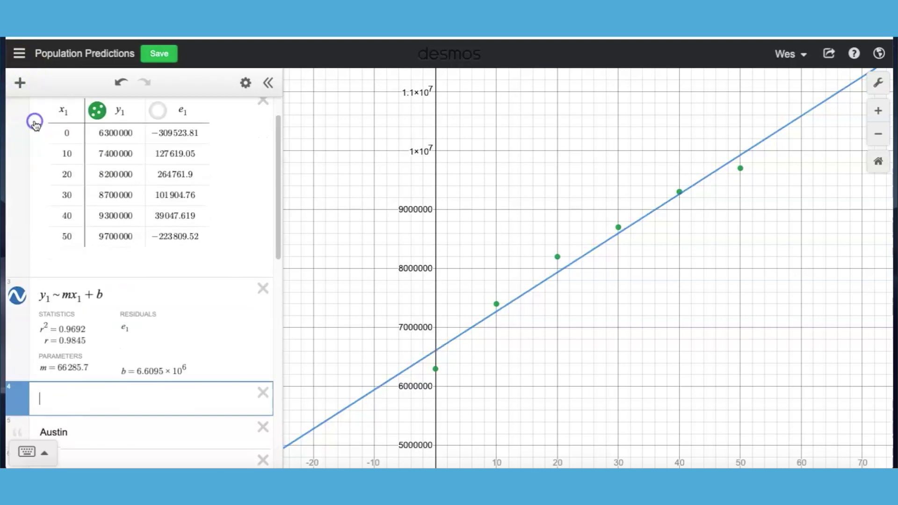
{"action": "type", "text": "y1"}
{"action": "left_click", "coordinate": [51, 323]}
{"action": "left_click", "coordinate": [114, 421]}
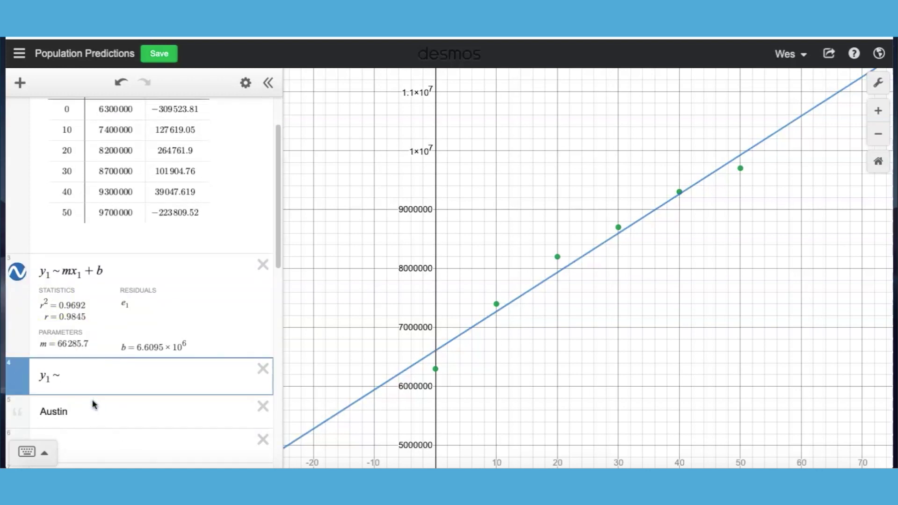
{"action": "type", "text": "a"}
{"action": "type", "text": "*B"}
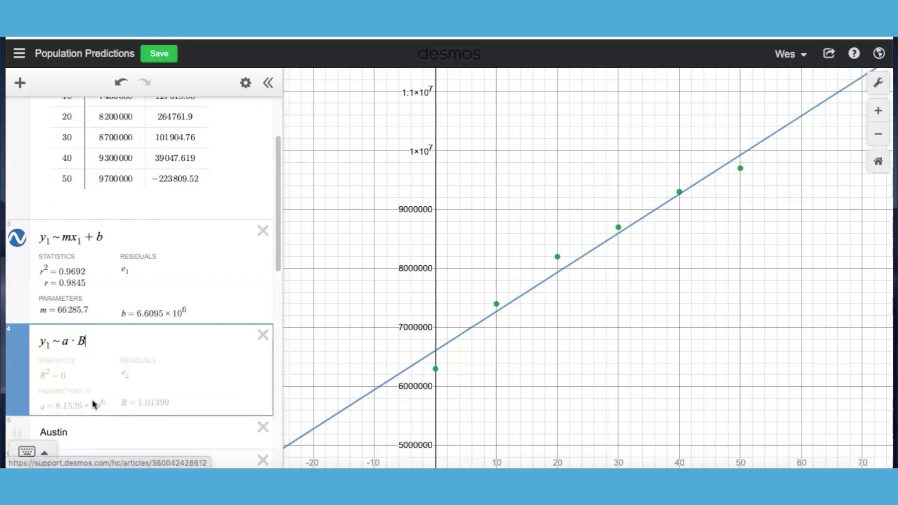
{"action": "key", "text": "BackSpace"}
{"action": "type", "text": "B"}
{"action": "key", "text": "BackSpace"}
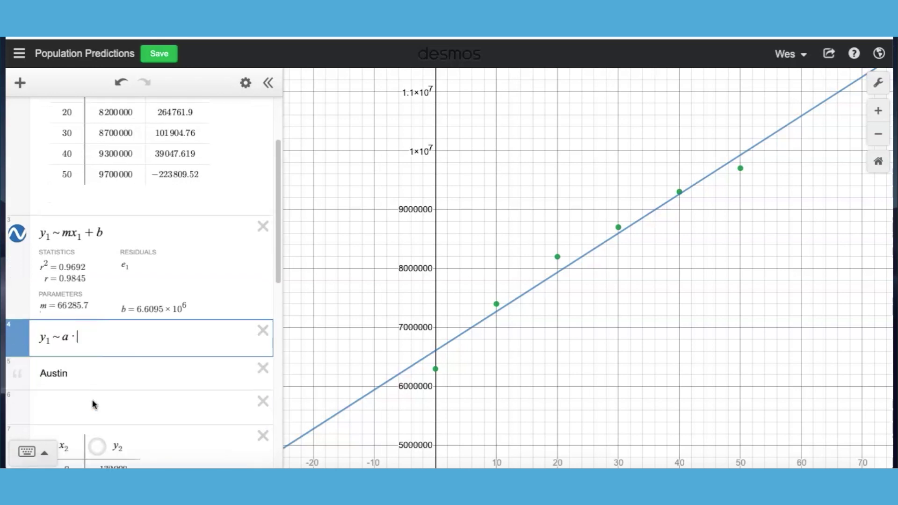
{"action": "type", "text": "b^x"}
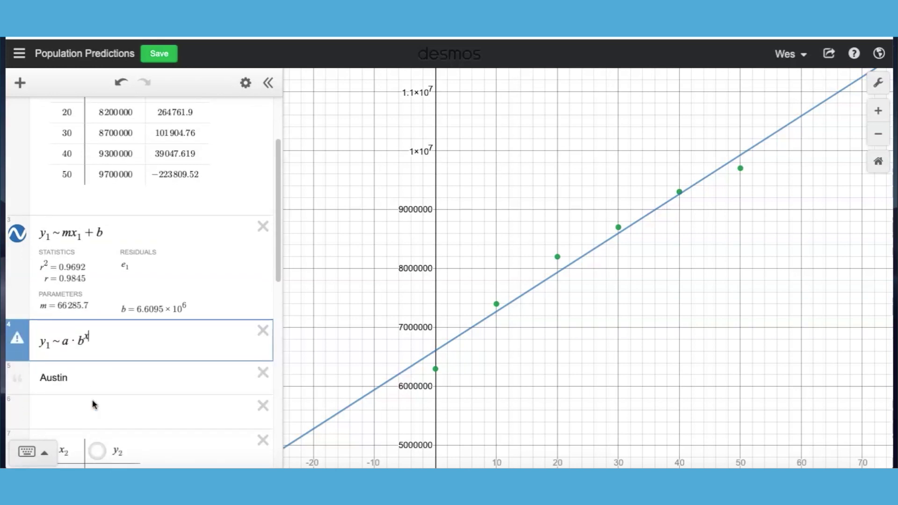
{"action": "type", "text": "1"}
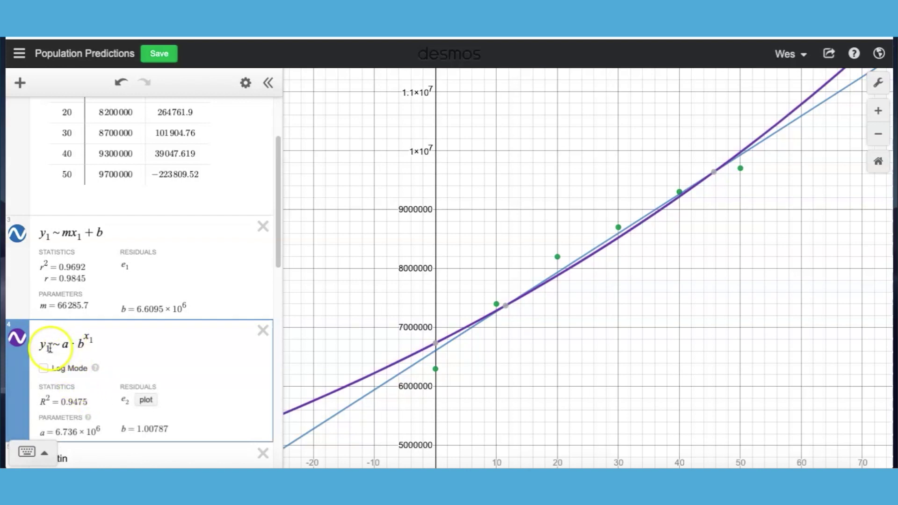
{"action": "scroll", "coordinate": [53, 350], "scroll_direction": "down", "scroll_amount": 1}
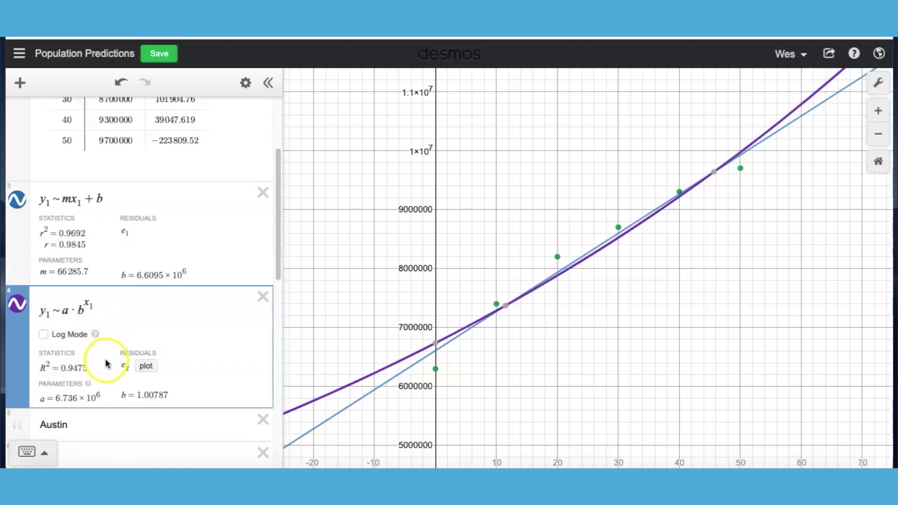
{"action": "left_click", "coordinate": [18, 201]}
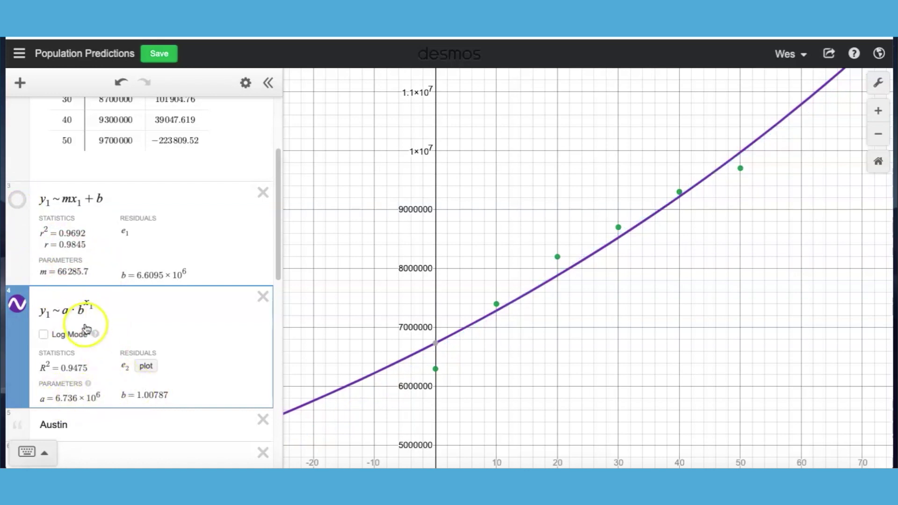
Step: Change the second regression to y1 ~ ax1² + bx1 + c, with a = −767.857 and b = 104679
{"action": "left_click", "coordinate": [107, 304]}
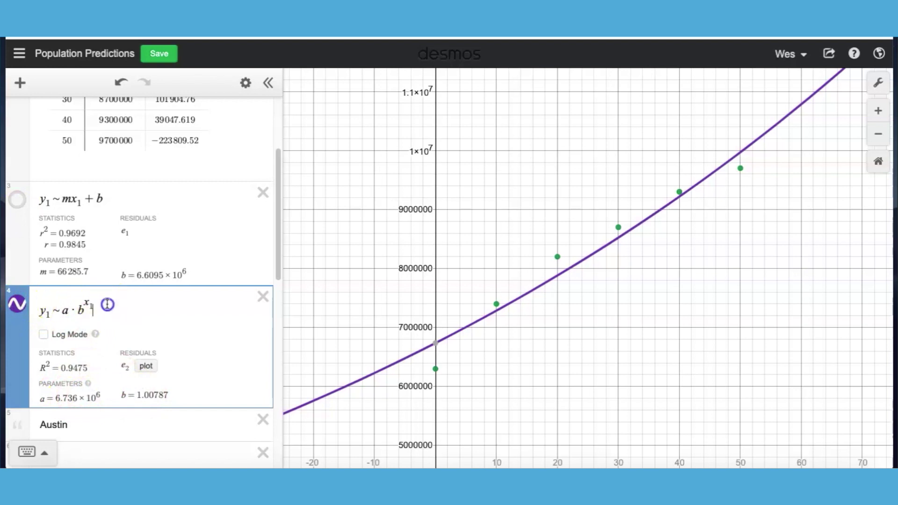
{"action": "key", "text": "BackSpace"}
{"action": "key", "text": "BackSpace"}
{"action": "key", "text": "BackSpace"}
{"action": "key", "text": "BackSpace"}
{"action": "key", "text": "BackSpace"}
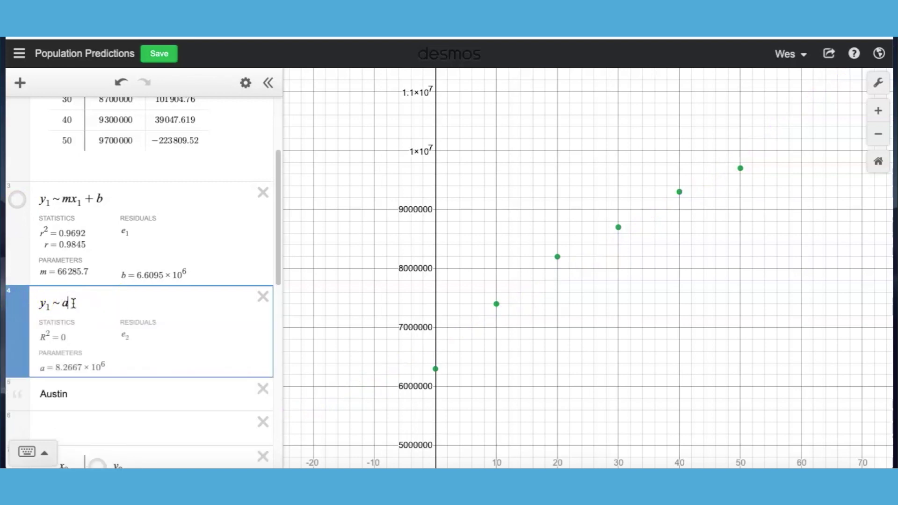
{"action": "type", "text": "x_1^2"}
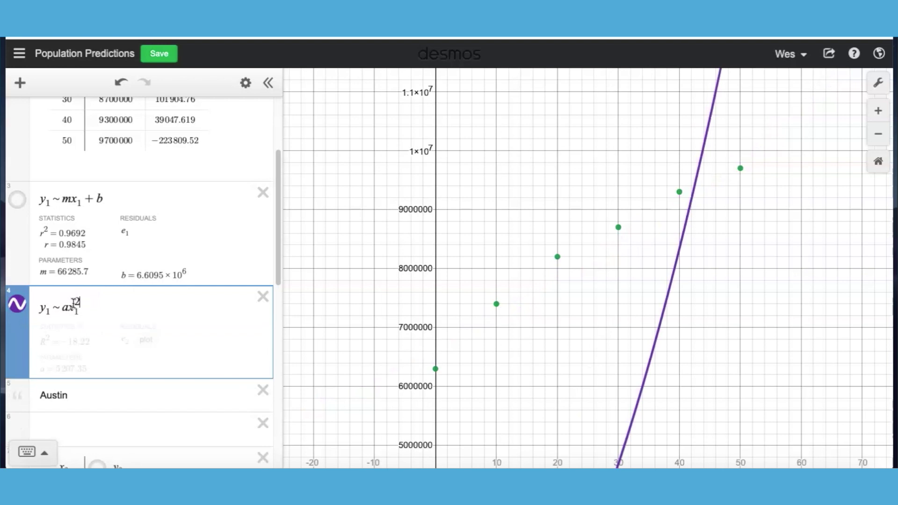
{"action": "key", "text": "Right"}
{"action": "type", "text": "+bx1"}
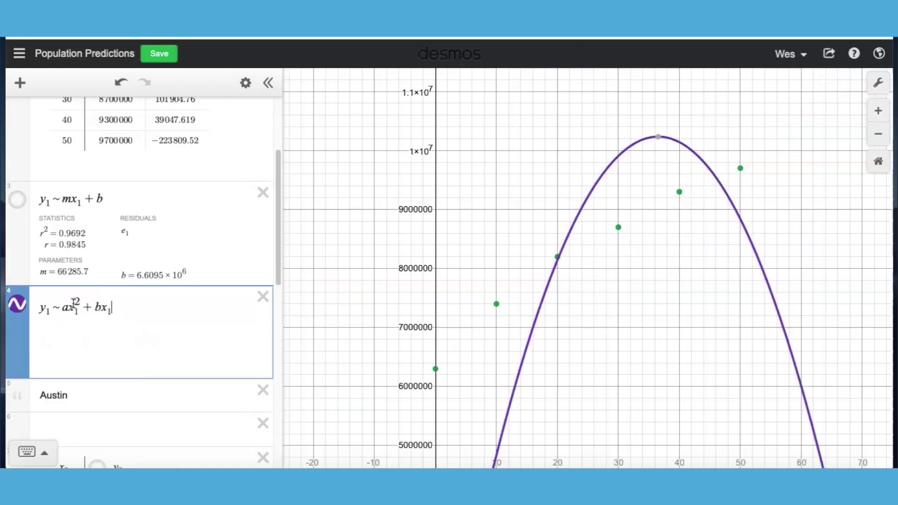
{"action": "type", "text": "+c"}
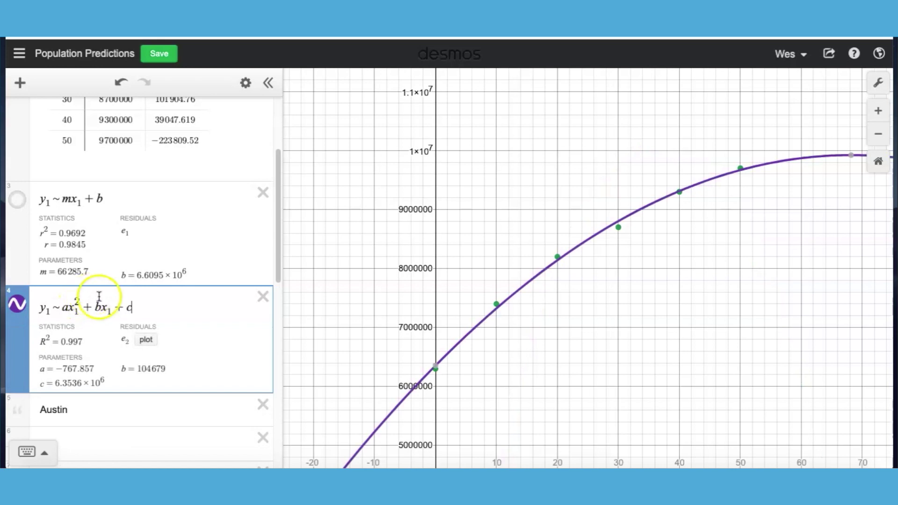
{"action": "left_click_drag", "start_coordinate": [150, 304], "coordinate": [66, 307]}
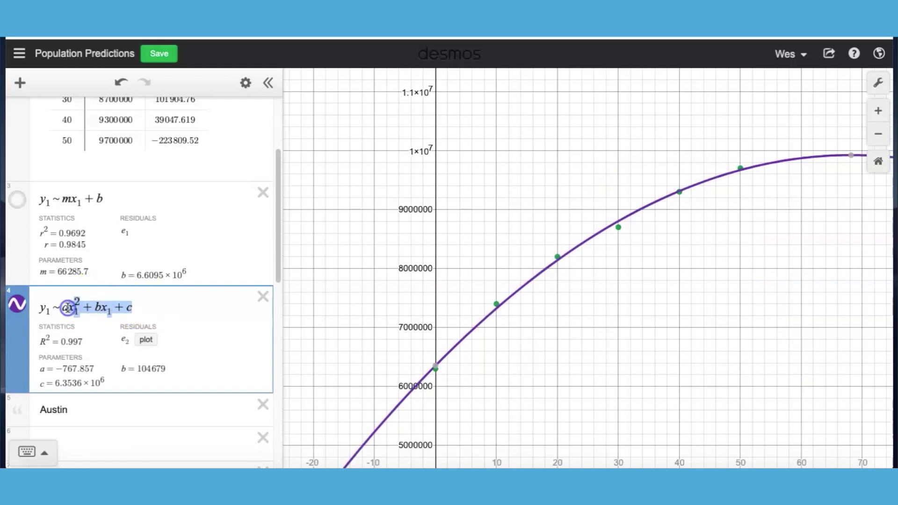
Step: Rewrite the quadratic as y1 ~ a(x1 − h)² + k, giving h = 68.1628 and k = 9.9212×10^6
{"action": "type", "text": "("}
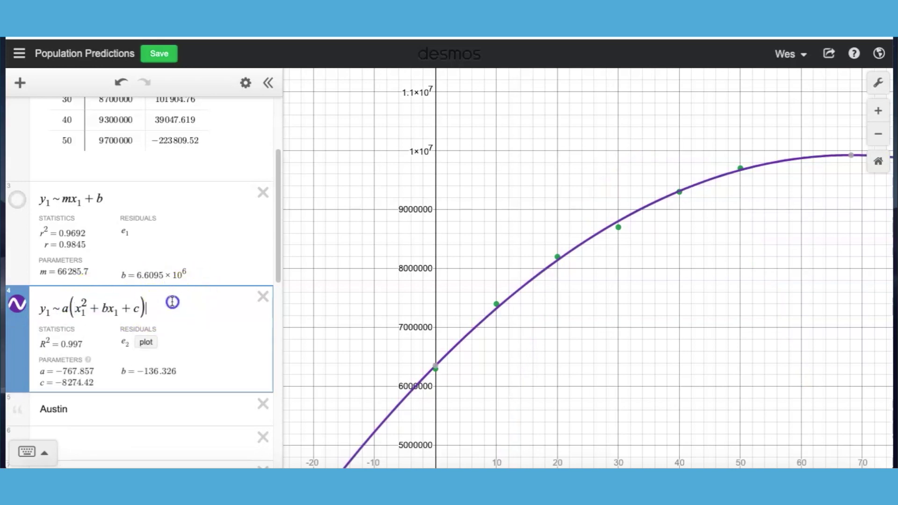
{"action": "key", "text": "BackSpace"}
{"action": "key", "text": "BackSpace"}
{"action": "key", "text": "BackSpace"}
{"action": "key", "text": "BackSpace"}
{"action": "key", "text": "BackSpace"}
{"action": "key", "text": "BackSpace"}
{"action": "key", "text": "BackSpace"}
{"action": "key", "text": "BackSpace"}
{"action": "key", "text": "BackSpace"}
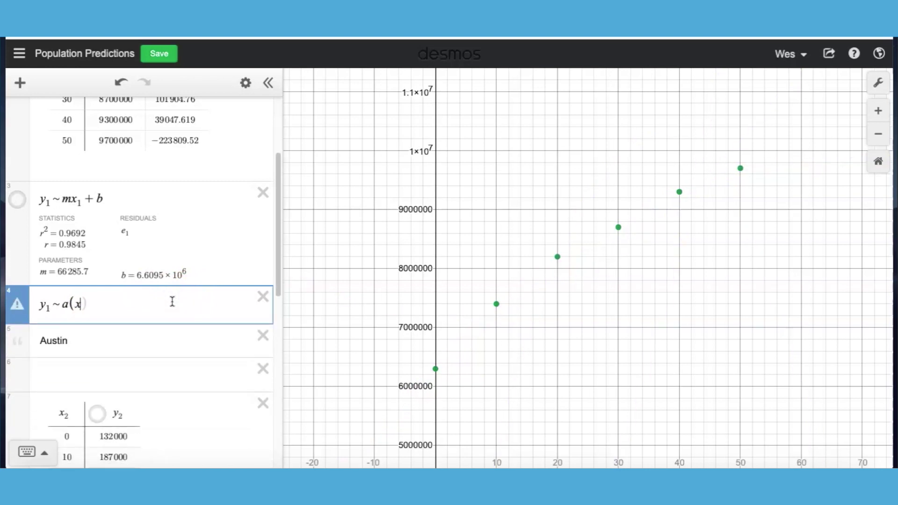
{"action": "type", "text": "x1"}
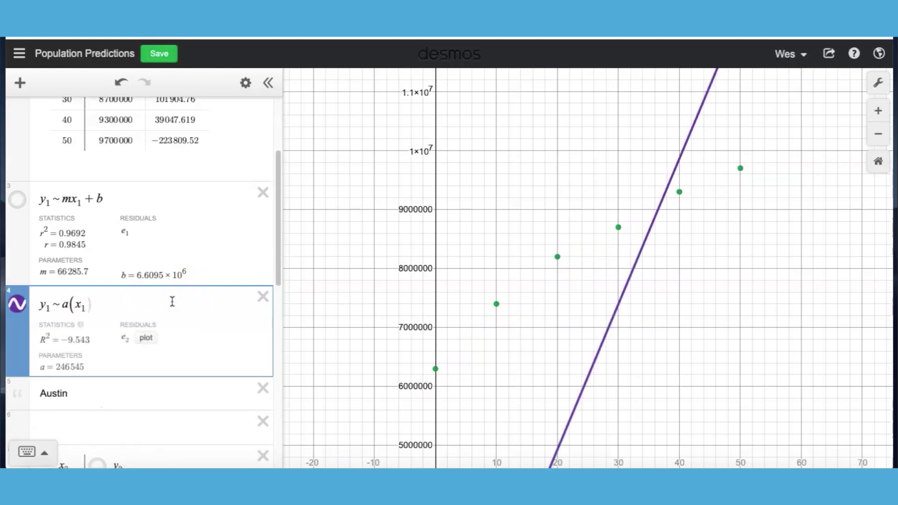
{"action": "type", "text": "-h)^2"}
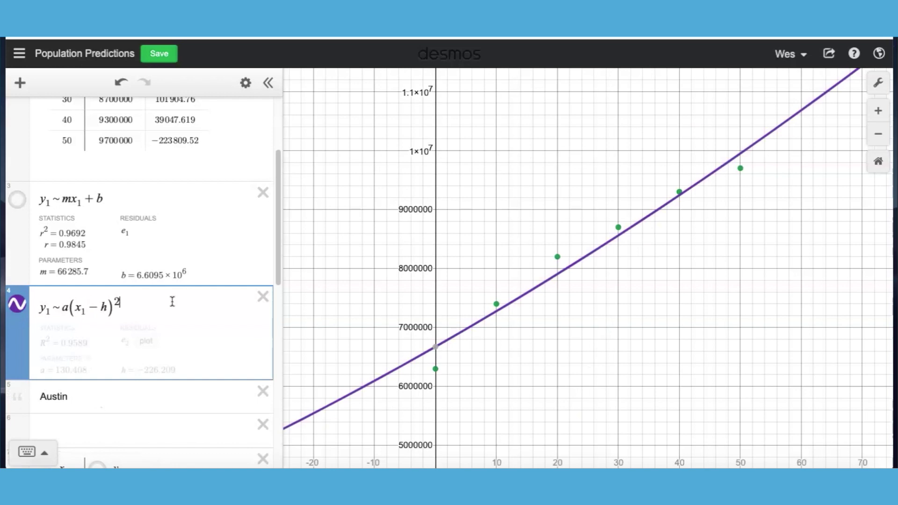
{"action": "key", "text": "Right"}
{"action": "type", "text": "+k"}
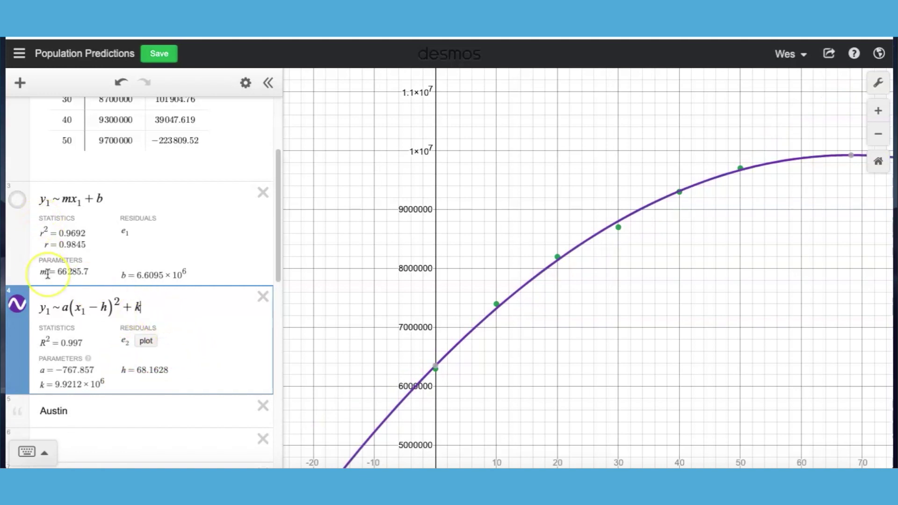
{"action": "scroll", "coordinate": [47, 274], "scroll_direction": "down", "scroll_amount": 1}
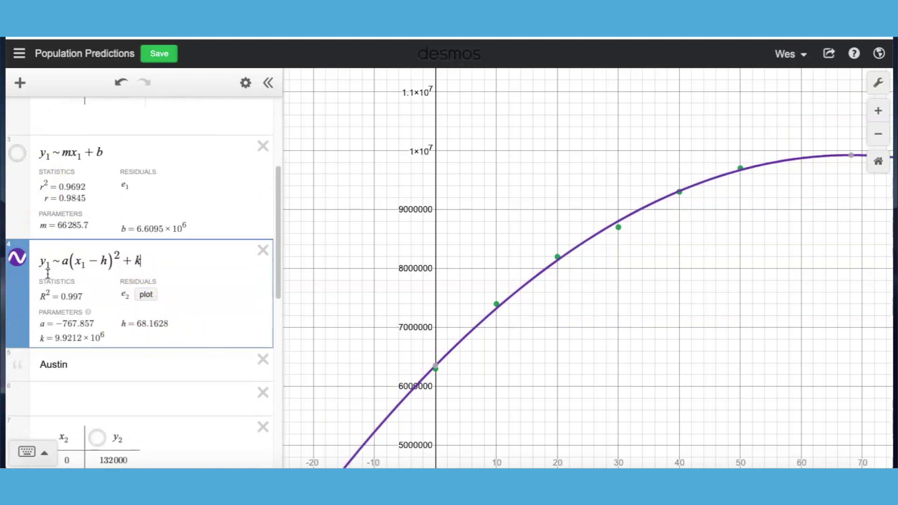
Step: Hide the quadratic regression curve
{"action": "left_click", "coordinate": [18, 256]}
{"action": "scroll", "coordinate": [75, 294], "scroll_direction": "down", "scroll_amount": 5}
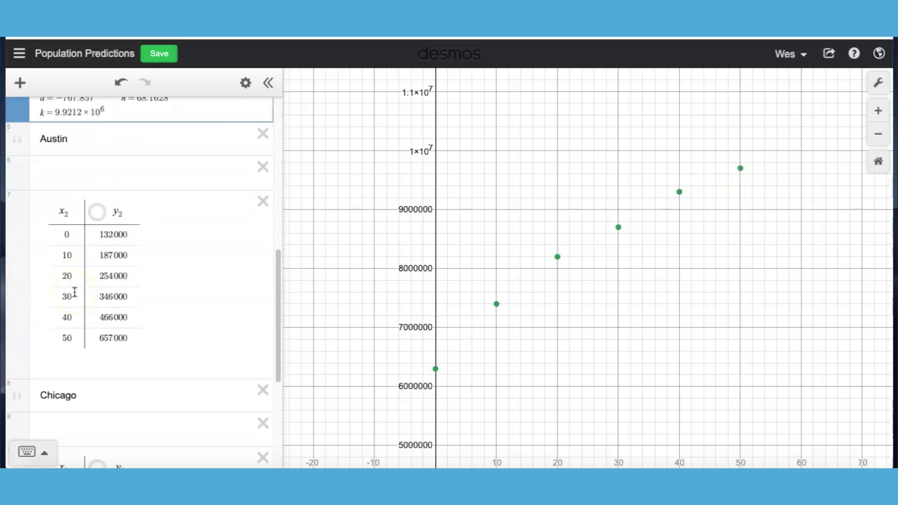
{"action": "left_click", "coordinate": [98, 171]}
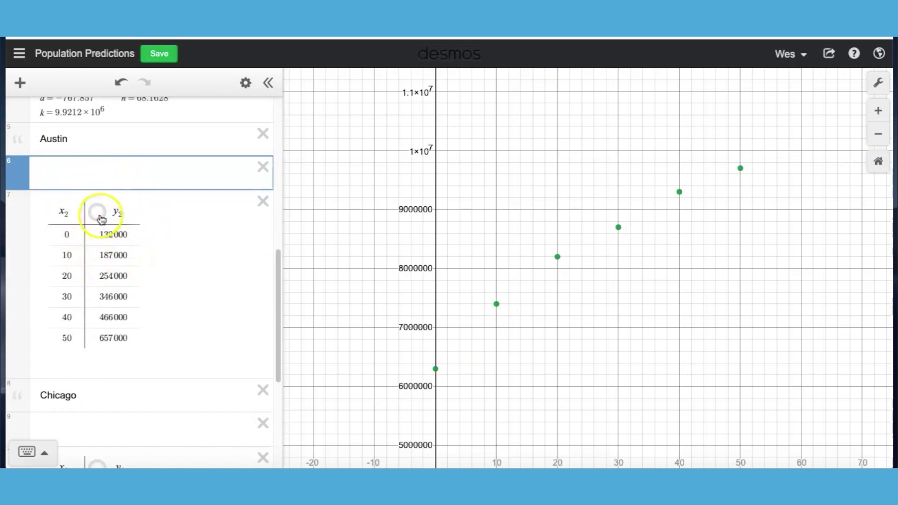
{"action": "scroll", "coordinate": [124, 211], "scroll_direction": "up", "scroll_amount": 10}
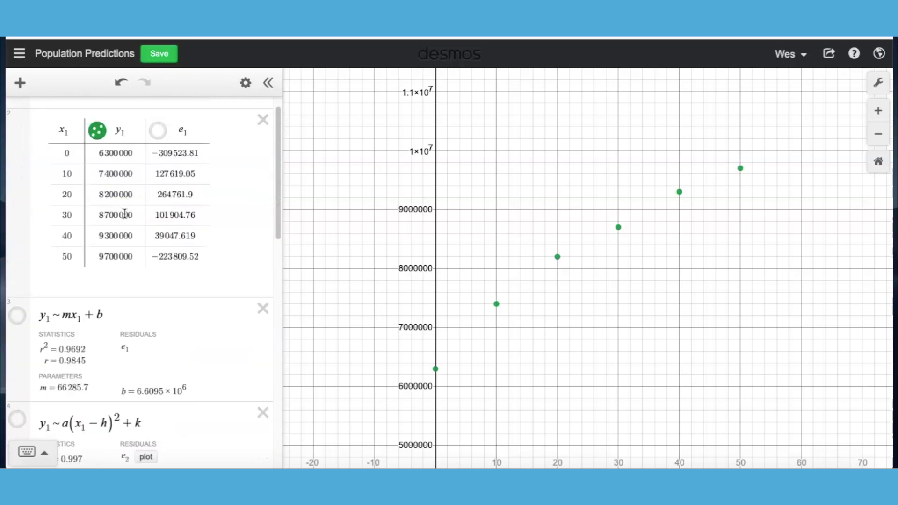
{"action": "scroll", "coordinate": [124, 213], "scroll_direction": "up", "scroll_amount": 2}
Step: Swap the plotted points from Paris y1 to Austin y2 and zoom to fit them
{"action": "left_click", "coordinate": [97, 152]}
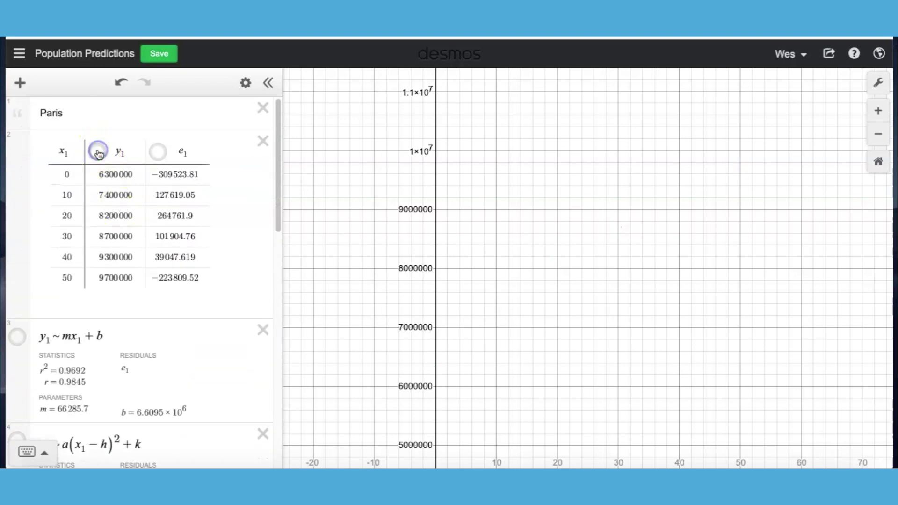
{"action": "scroll", "coordinate": [117, 264], "scroll_direction": "down", "scroll_amount": 12}
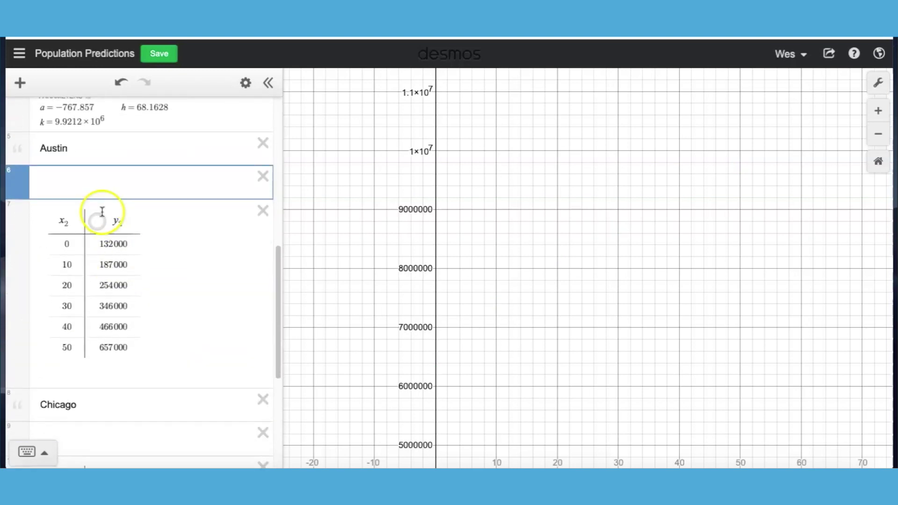
{"action": "left_click", "coordinate": [97, 221]}
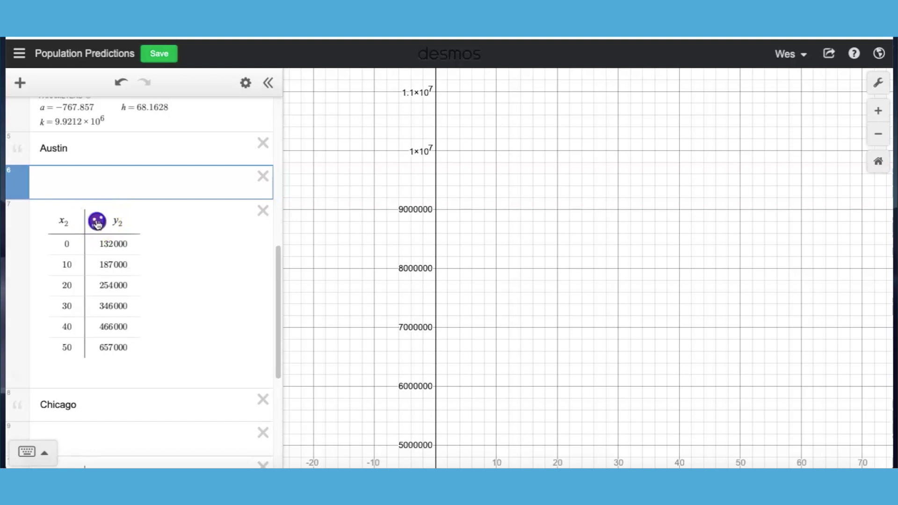
{"action": "left_click", "coordinate": [17, 378]}
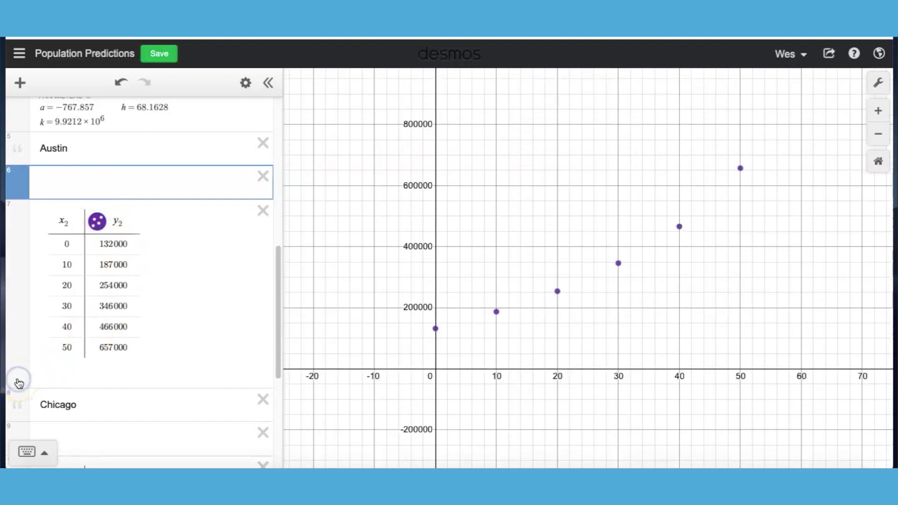
Step: Enter the exponential regression y_2~a*b^x_1 for the Austin data (R² = 0.9994, a = 133214, b = 1.03229)
{"action": "left_click", "coordinate": [98, 184]}
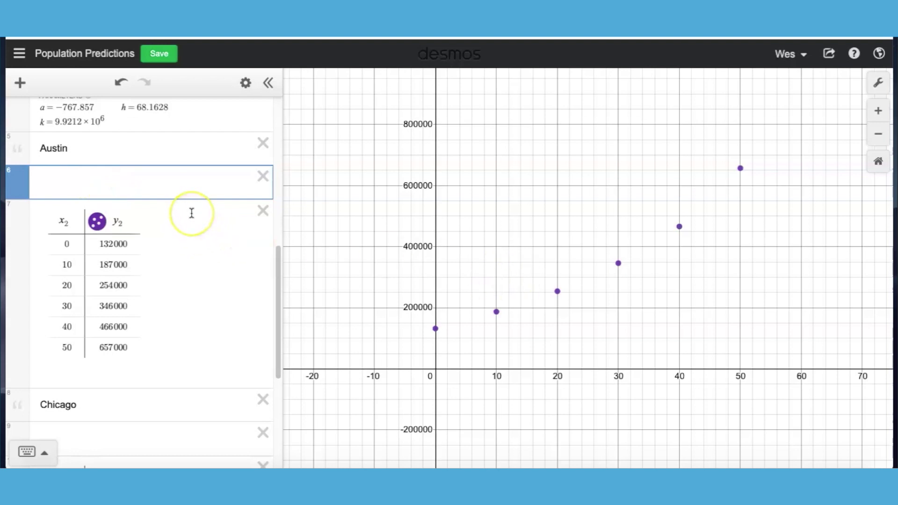
{"action": "type", "text": "y_2"}
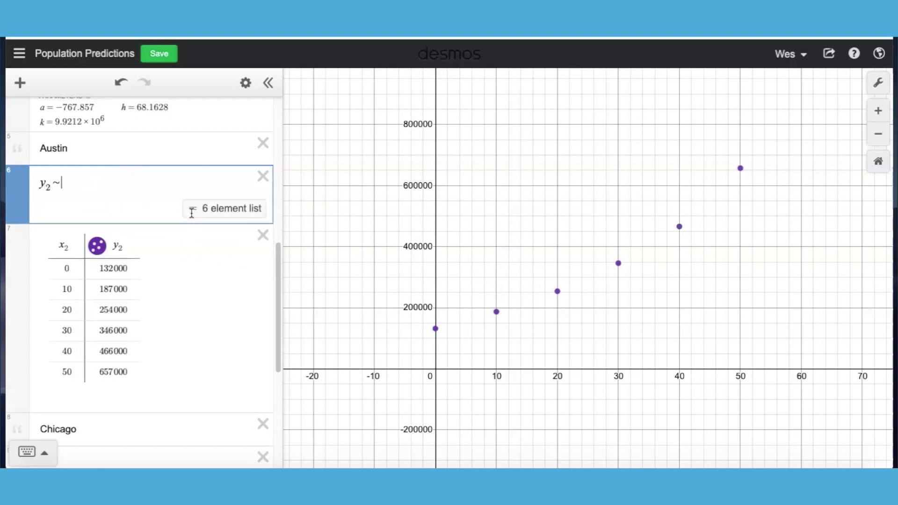
{"action": "type", "text": "~"}
{"action": "type", "text": "a*"}
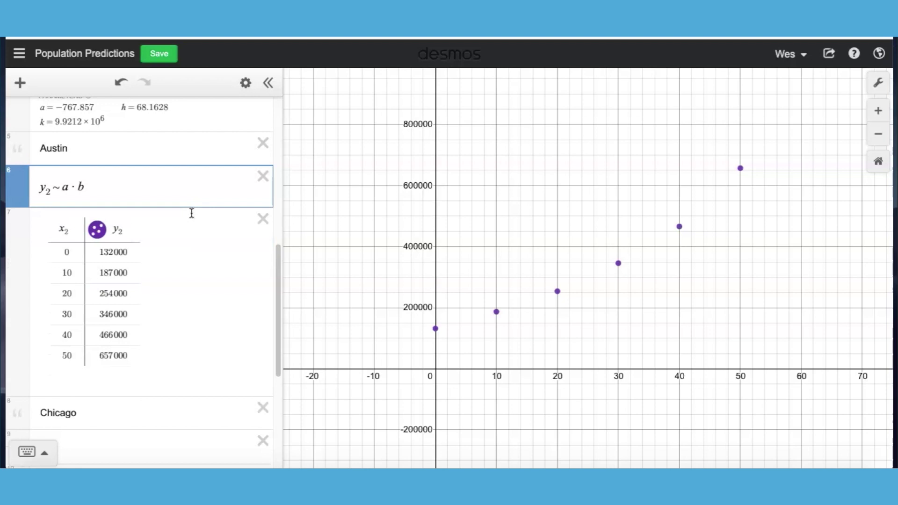
{"action": "type", "text": "1"}
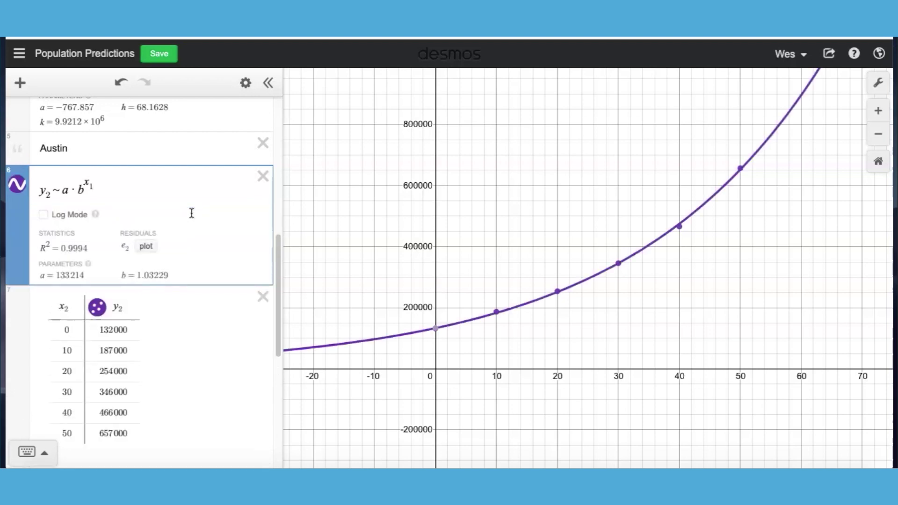